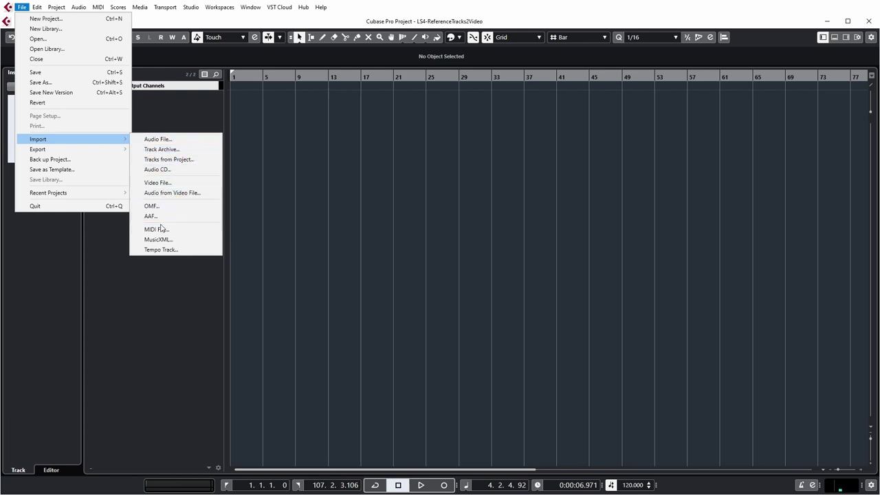
Step: Import CD Track 07 from the audio CD into the project, previewing it before copying it to the project's audio folder
{"action": "left_click", "coordinate": [164, 170]}
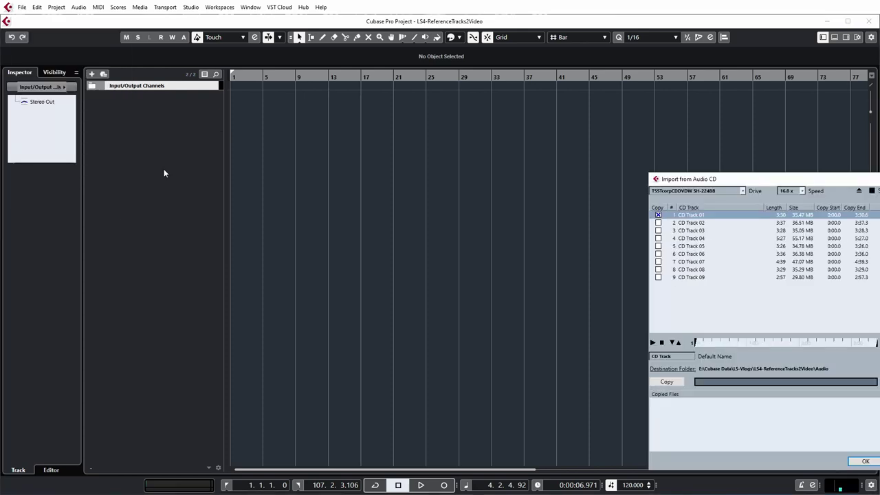
{"action": "left_click_drag", "start_coordinate": [773, 180], "coordinate": [381, 106]}
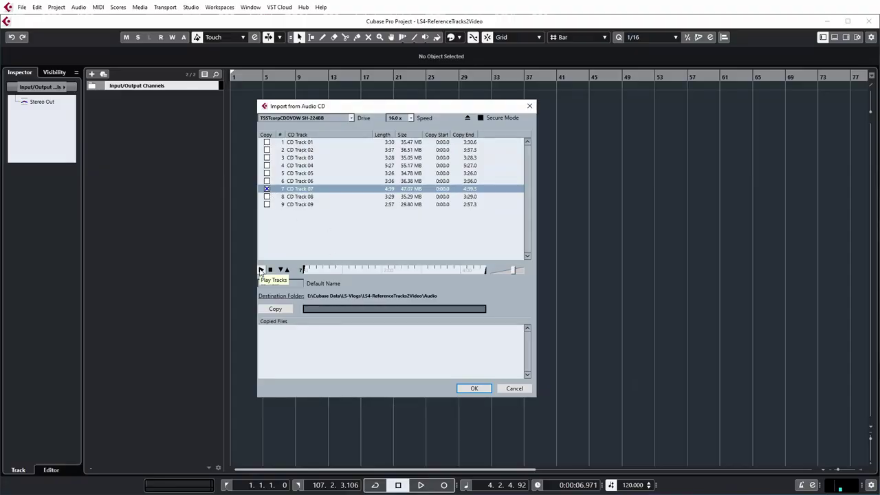
{"action": "left_click", "coordinate": [260, 270]}
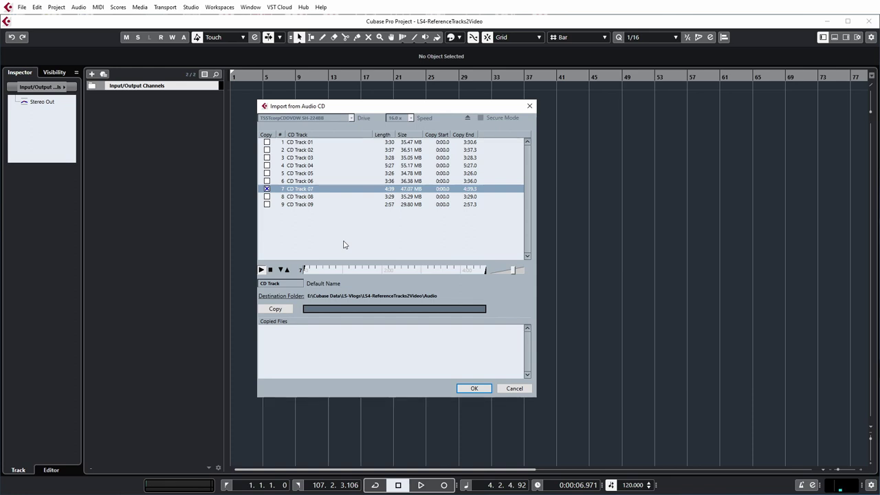
{"action": "left_click", "coordinate": [270, 269]}
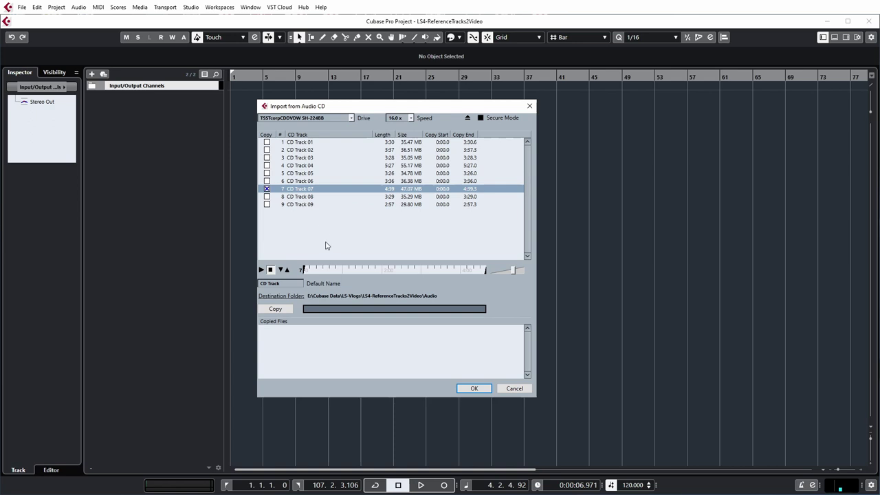
{"action": "left_click", "coordinate": [276, 310]}
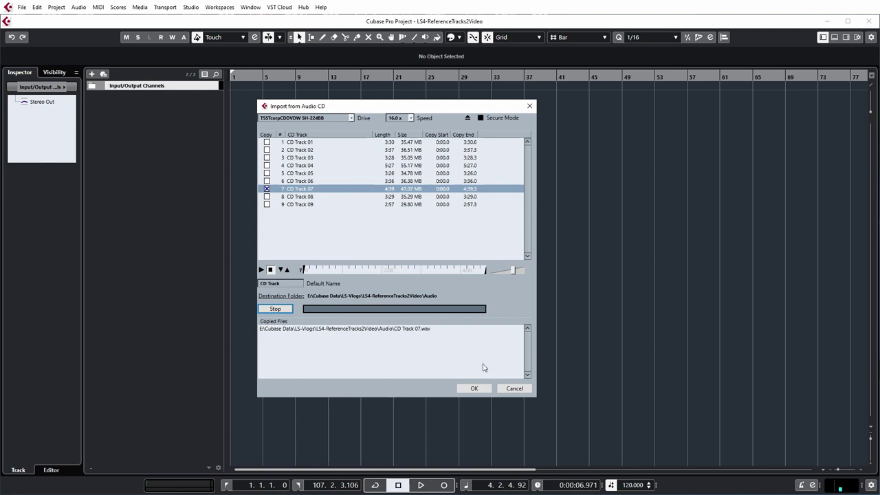
{"action": "left_click", "coordinate": [470, 389]}
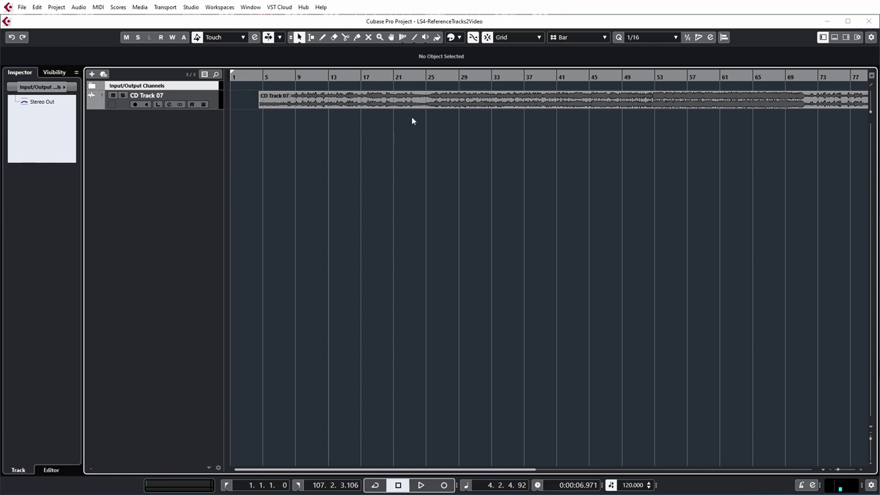
Step: Move the CD Track 07 event to the start of bar 1 and play it back briefly
{"action": "left_click_drag", "start_coordinate": [403, 102], "coordinate": [376, 103]}
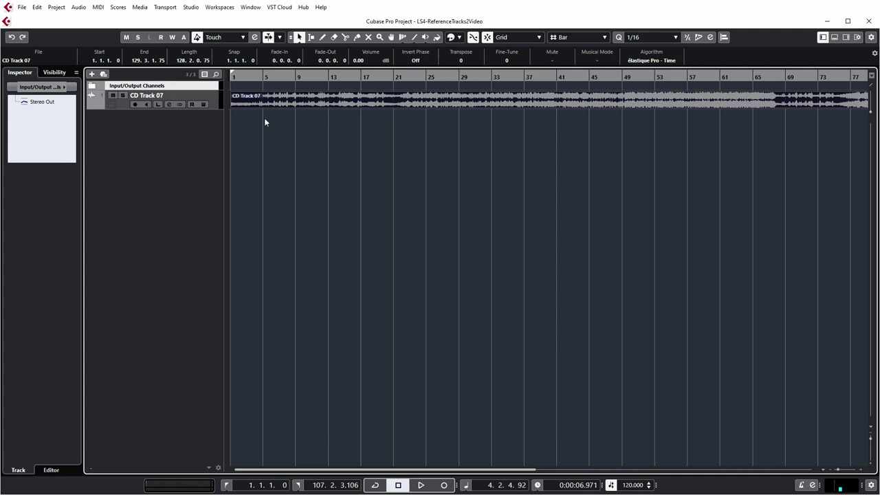
{"action": "key", "text": "space"}
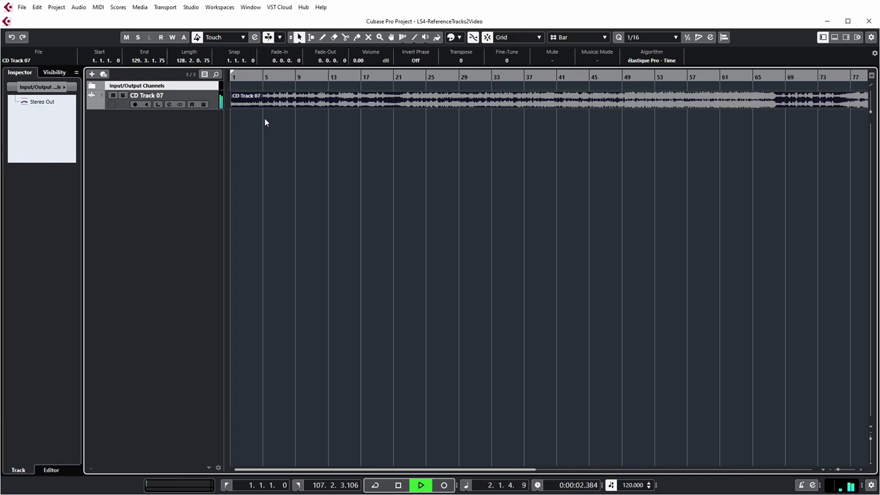
{"action": "key", "text": "space"}
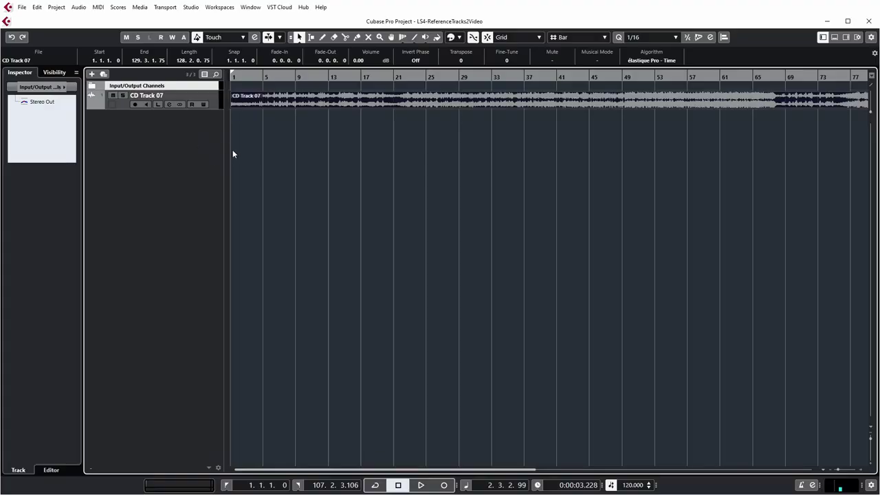
Step: Check the project's sample rate and record file format in Project Setup
{"action": "left_click", "coordinate": [55, 8]}
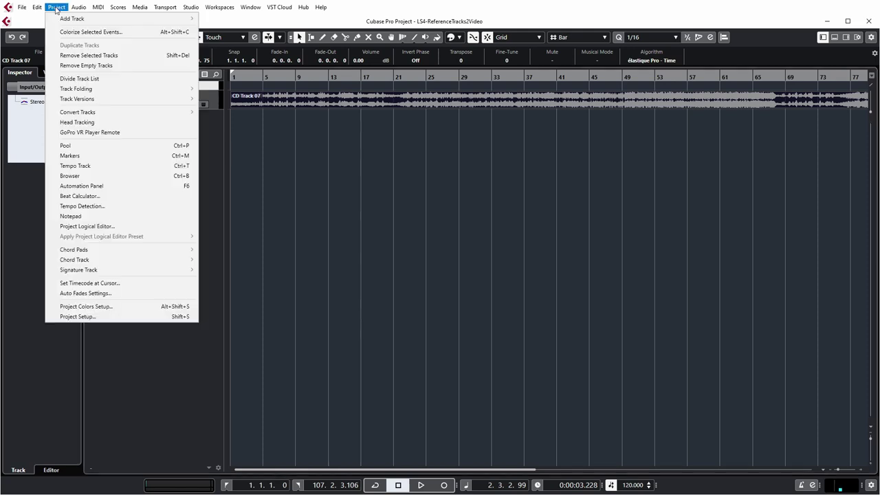
{"action": "left_click", "coordinate": [96, 318]}
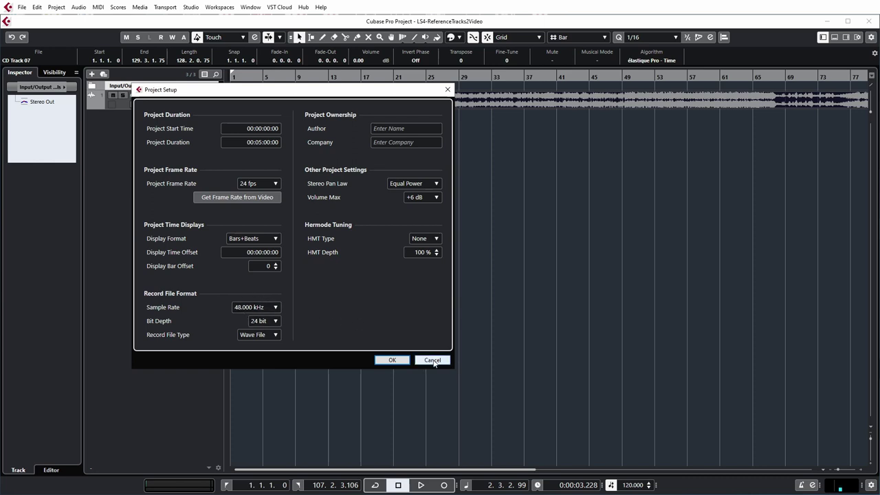
{"action": "left_click", "coordinate": [392, 359]}
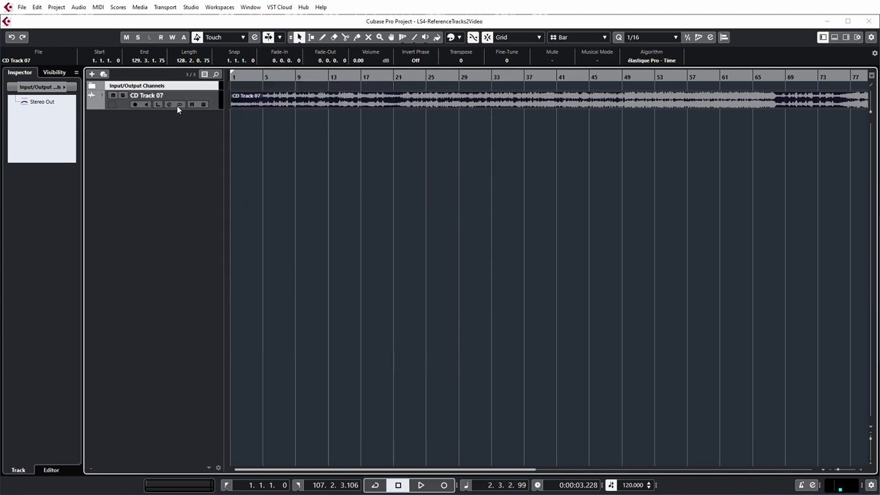
Step: Open the Pool and check the sample rate and bit depth of the CD Track 07 audio file
{"action": "left_click", "coordinate": [63, 7]}
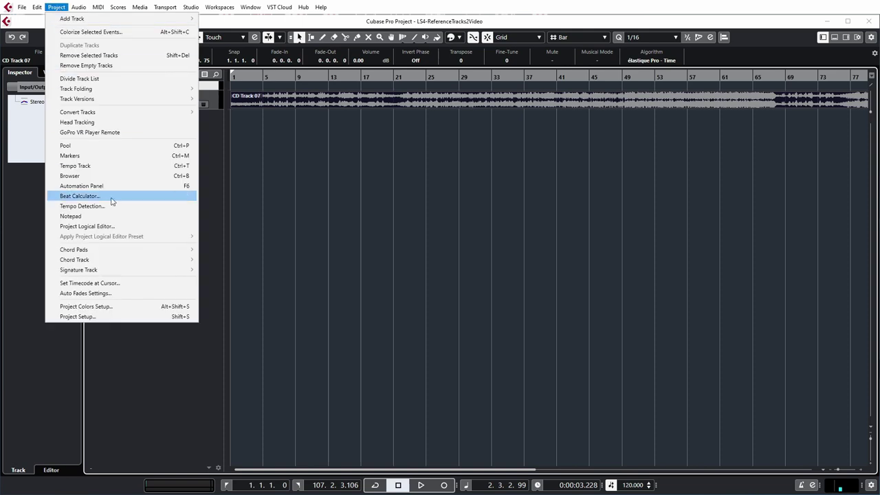
{"action": "left_click", "coordinate": [65, 145]}
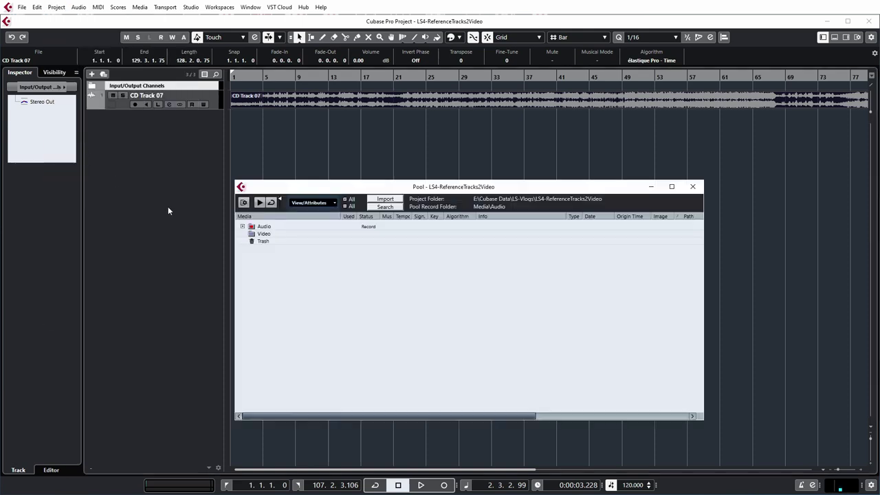
{"action": "left_click", "coordinate": [242, 227]}
{"action": "left_click", "coordinate": [279, 235]}
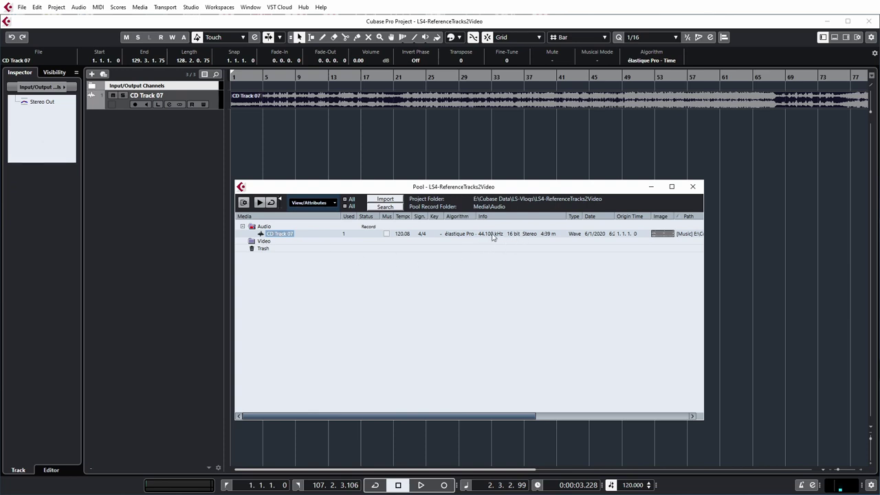
Step: Convert CD Track 07 in the Pool to 48.000 kHz with the Replace Files option, close the Pool and play the track
{"action": "right_click", "coordinate": [294, 236]}
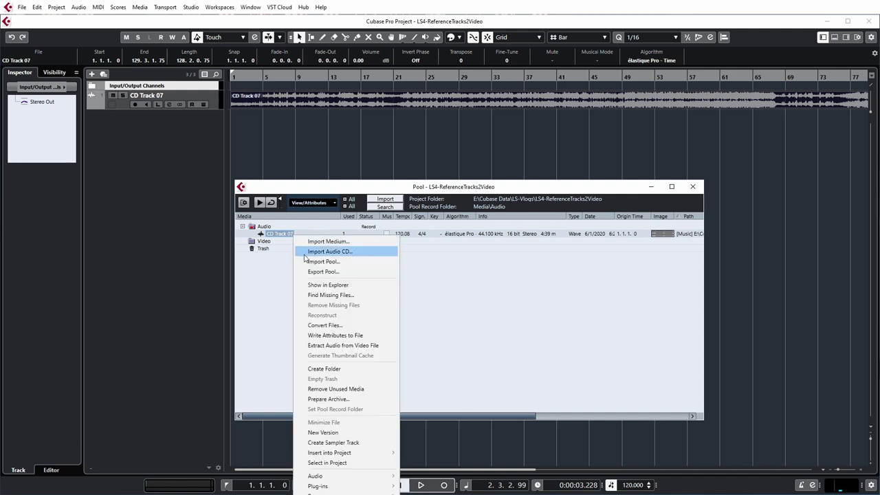
{"action": "left_click", "coordinate": [324, 325]}
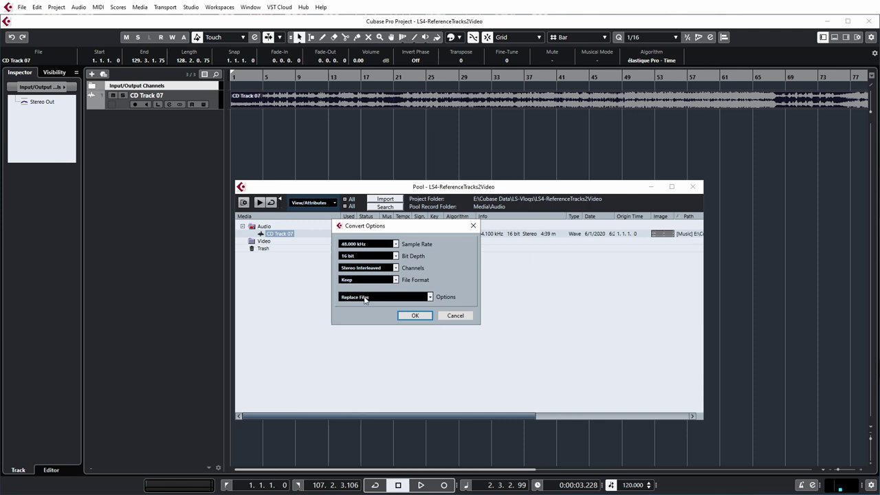
{"action": "left_click", "coordinate": [413, 315]}
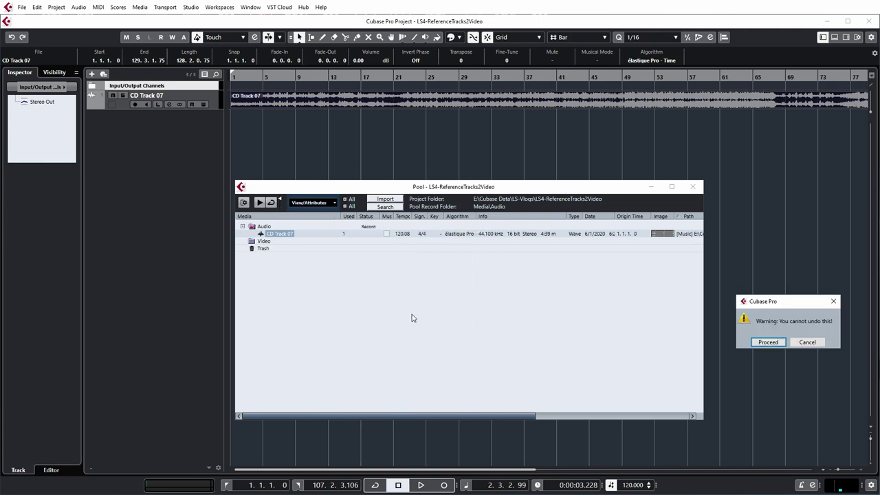
{"action": "left_click_drag", "start_coordinate": [733, 302], "coordinate": [398, 290]}
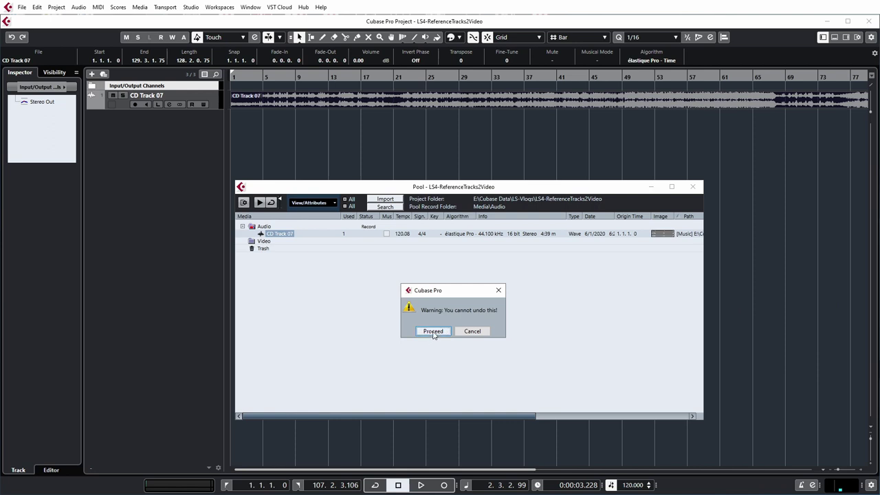
{"action": "left_click", "coordinate": [433, 331]}
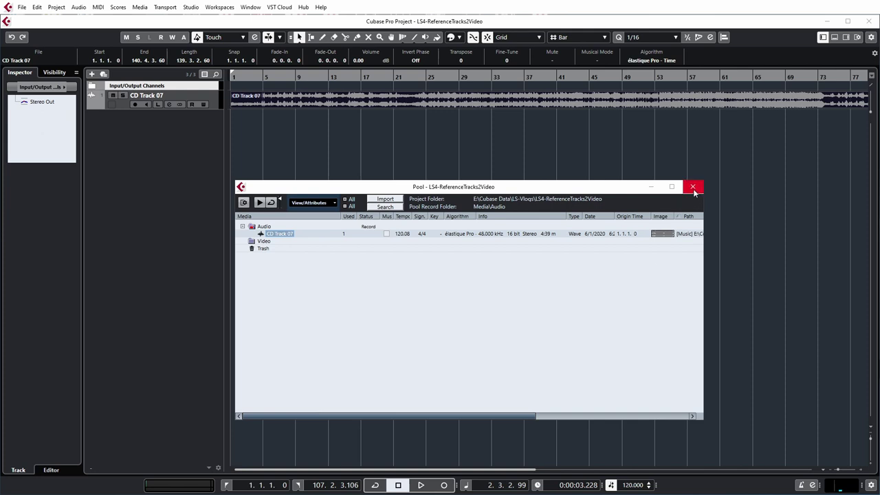
{"action": "left_click", "coordinate": [692, 187]}
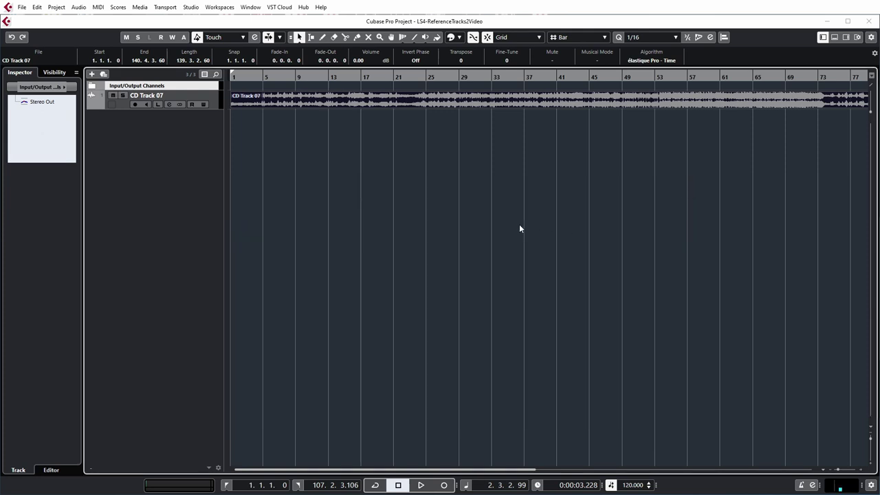
{"action": "key", "text": "space"}
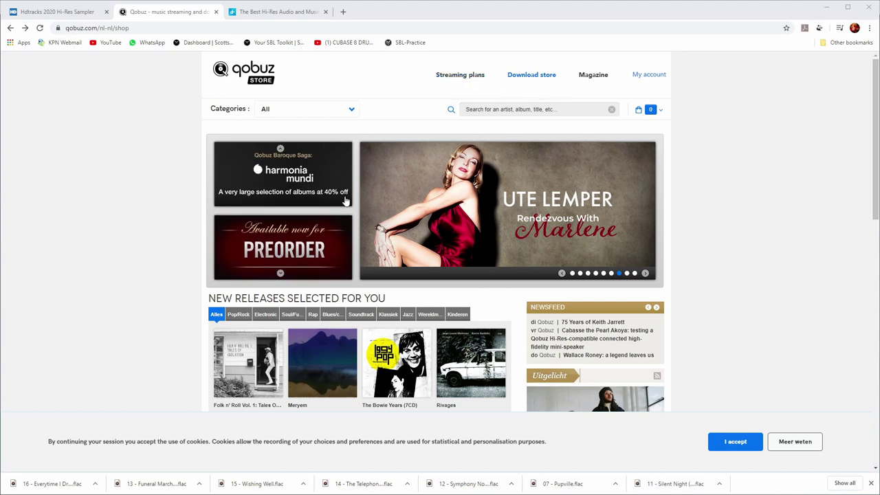
Step: Switch to the HDtracks site in the browser and open the 2020 Hi-Res Sampler album from its home page
{"action": "left_click", "coordinate": [55, 13]}
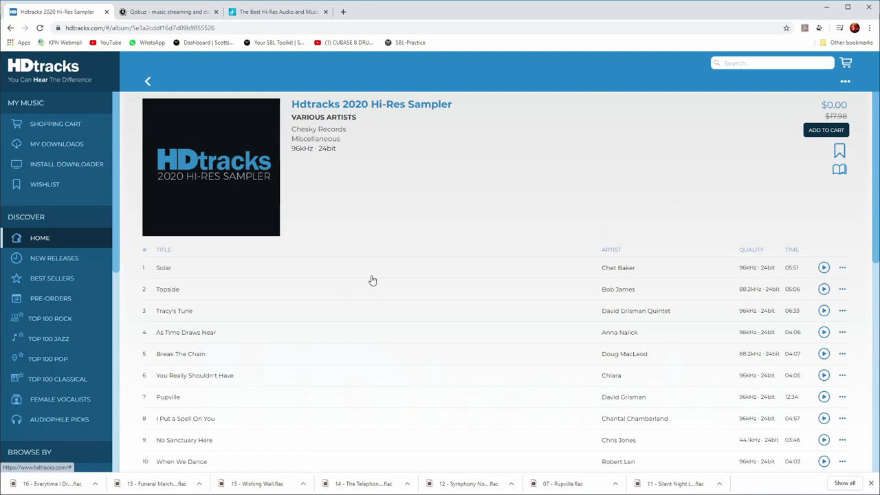
{"action": "left_click", "coordinate": [41, 237]}
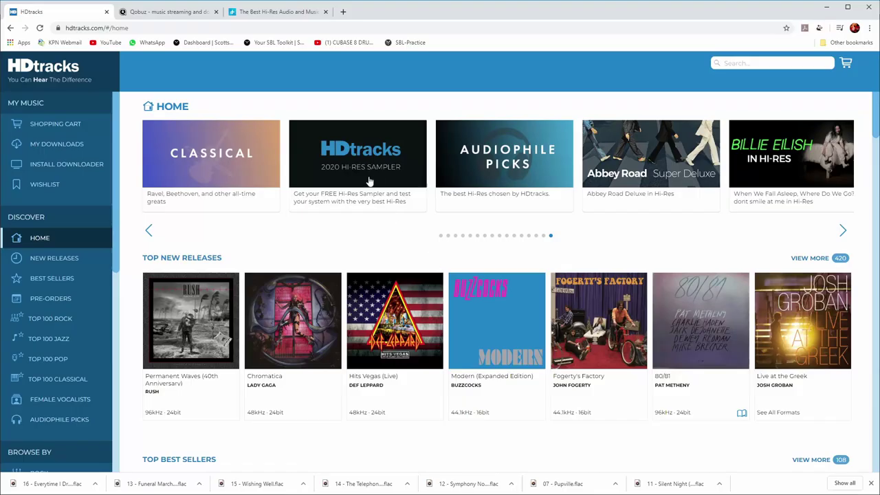
{"action": "left_click", "coordinate": [366, 170]}
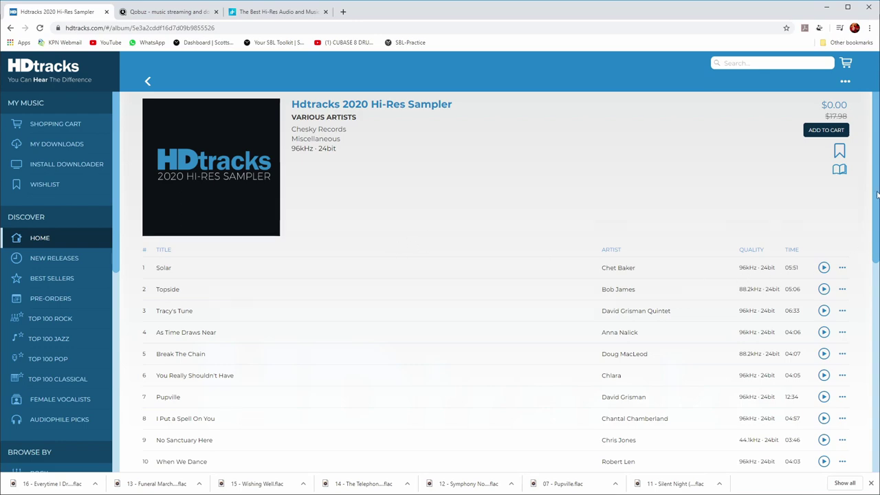
Step: Look through the sampler's track list and the audio quality given for each track
{"action": "scroll", "coordinate": [877, 194], "scroll_direction": "down", "scroll_amount": 4}
{"action": "scroll", "coordinate": [777, 219], "scroll_direction": "up", "scroll_amount": 2}
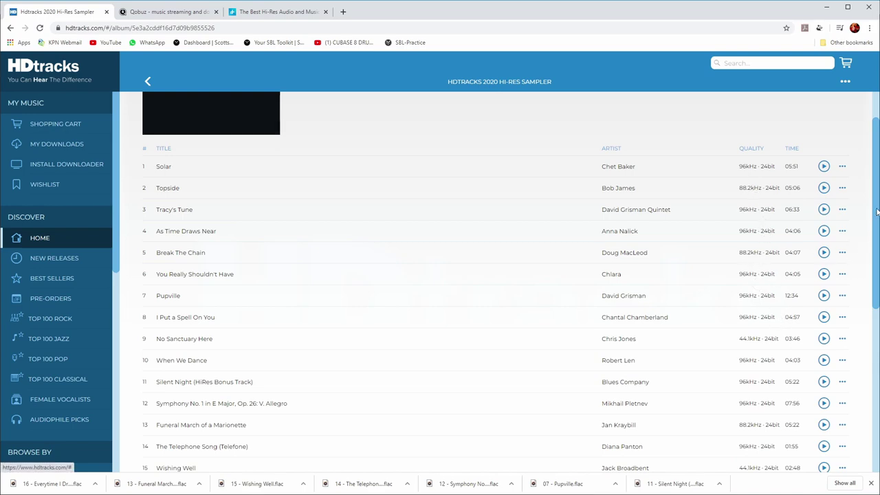
{"action": "scroll", "coordinate": [872, 241], "scroll_direction": "down", "scroll_amount": 2}
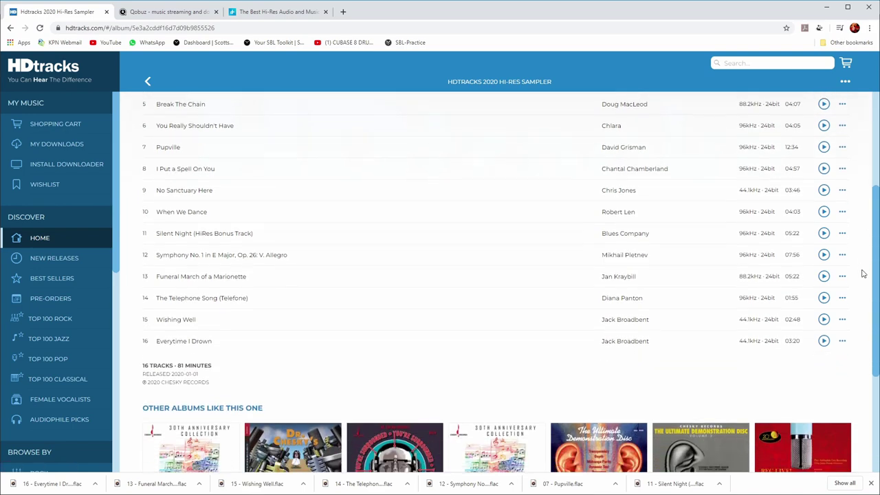
{"action": "scroll", "coordinate": [861, 288], "scroll_direction": "down", "scroll_amount": 2}
{"action": "scroll", "coordinate": [872, 234], "scroll_direction": "up", "scroll_amount": 4}
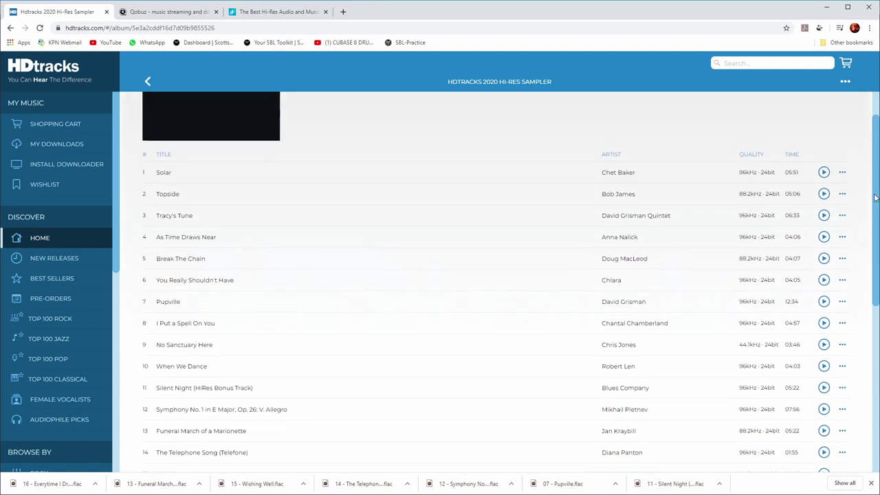
{"action": "scroll", "coordinate": [874, 196], "scroll_direction": "up", "scroll_amount": 1}
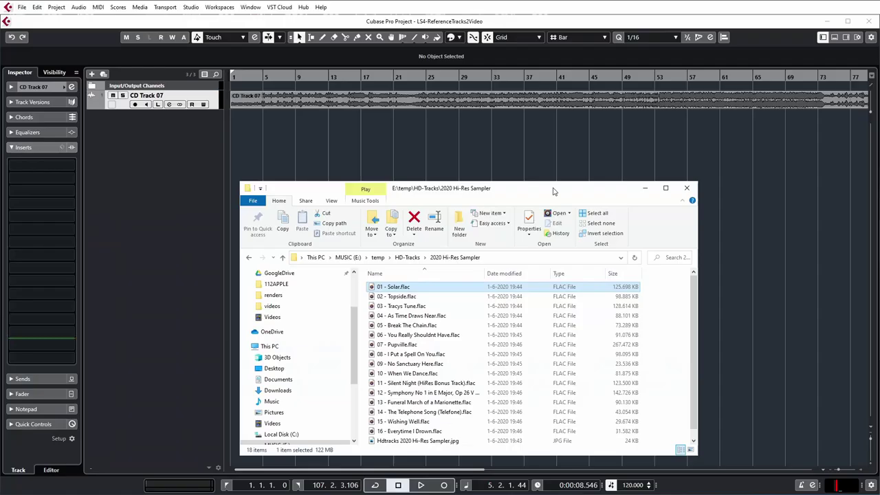
Step: Import 01 - Solar.flac from the 2020 Hi-Res Sampler folder onto a new track at bar 1, copying it and converting it to 48.000 kHz
{"action": "left_click_drag", "start_coordinate": [554, 189], "coordinate": [601, 180]}
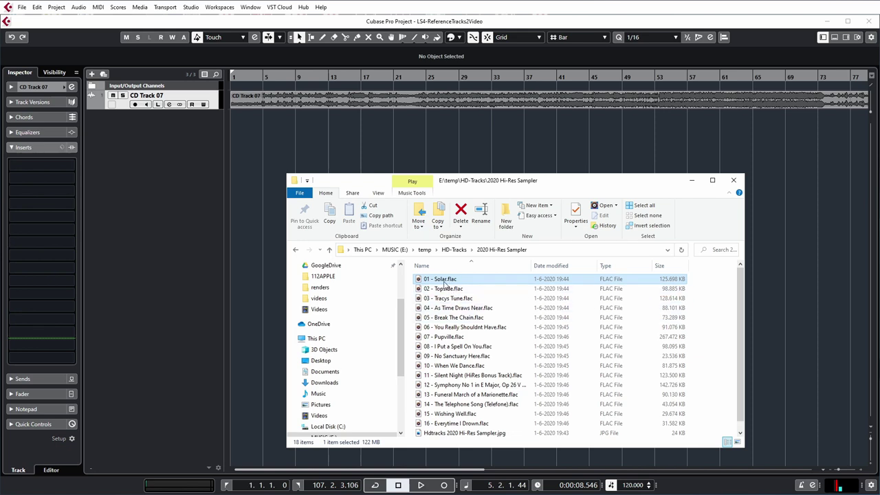
{"action": "left_click_drag", "start_coordinate": [444, 281], "coordinate": [234, 124]}
{"action": "left_click_drag", "start_coordinate": [732, 238], "coordinate": [409, 136]}
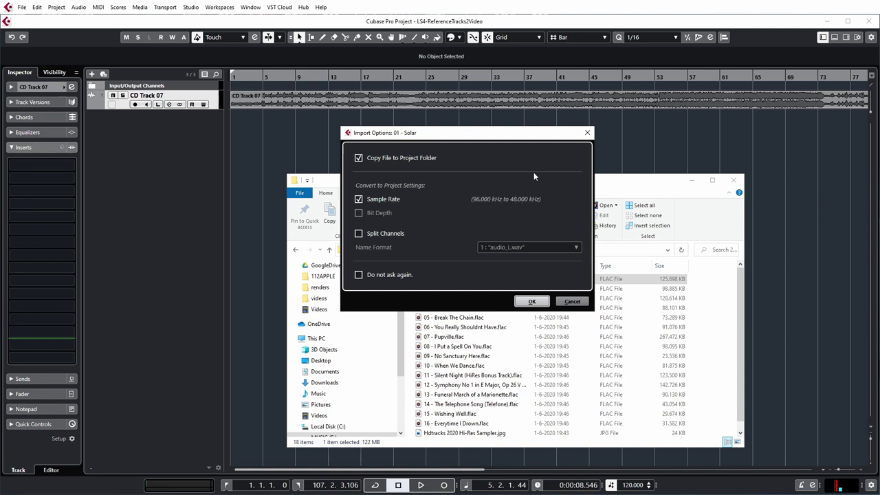
{"action": "left_click", "coordinate": [531, 301]}
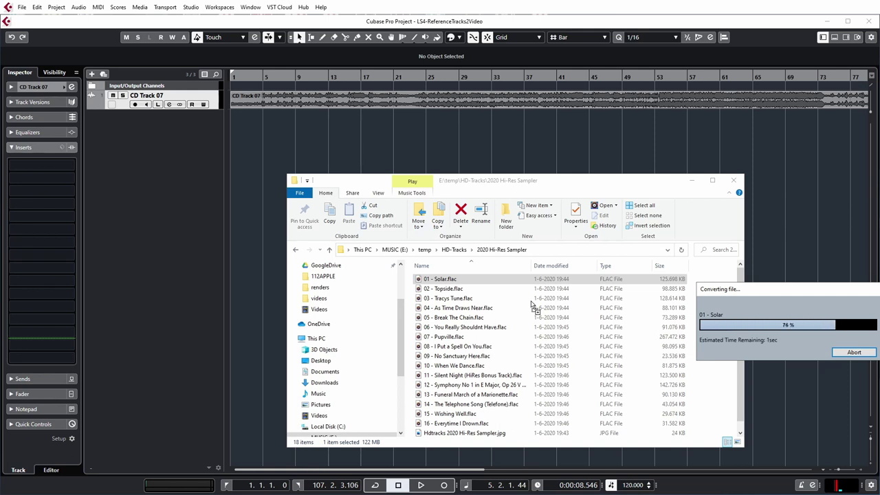
{"action": "left_click", "coordinate": [691, 180]}
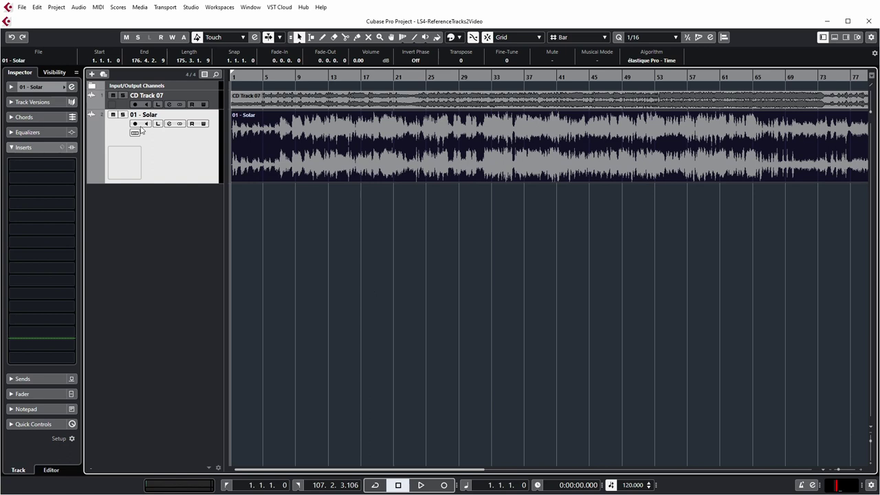
Step: Open the Pool and check the sample rate and bit depth of the imported 01 - Solar file
{"action": "left_click", "coordinate": [60, 8]}
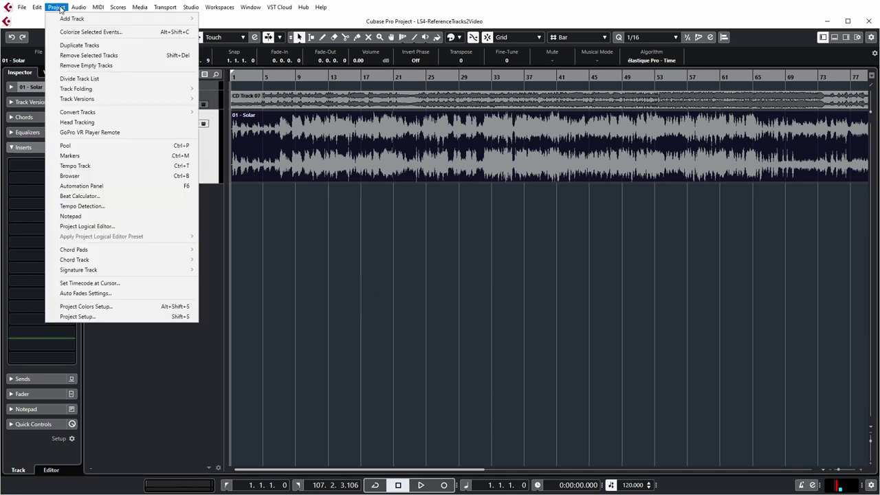
{"action": "left_click", "coordinate": [72, 146]}
{"action": "left_click", "coordinate": [306, 236]}
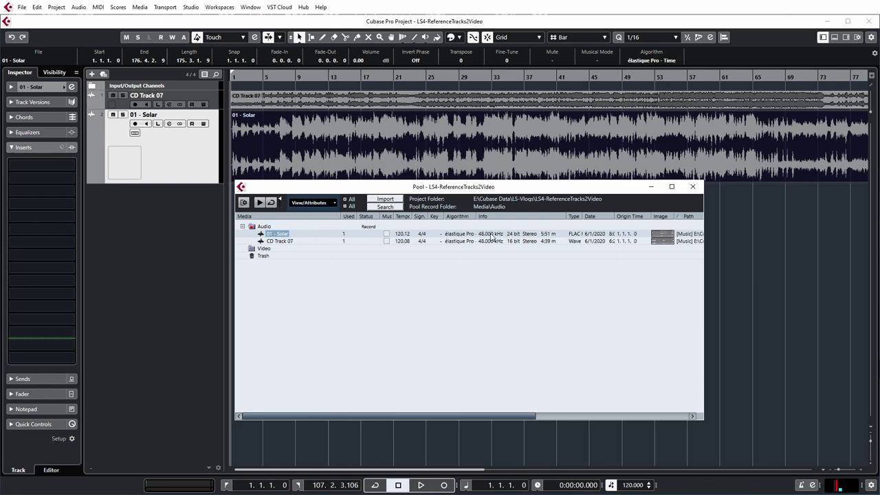
Step: Close the Pool, switch to Spotify and set the streaming quality to Very High in its preferences
{"action": "left_click", "coordinate": [692, 186]}
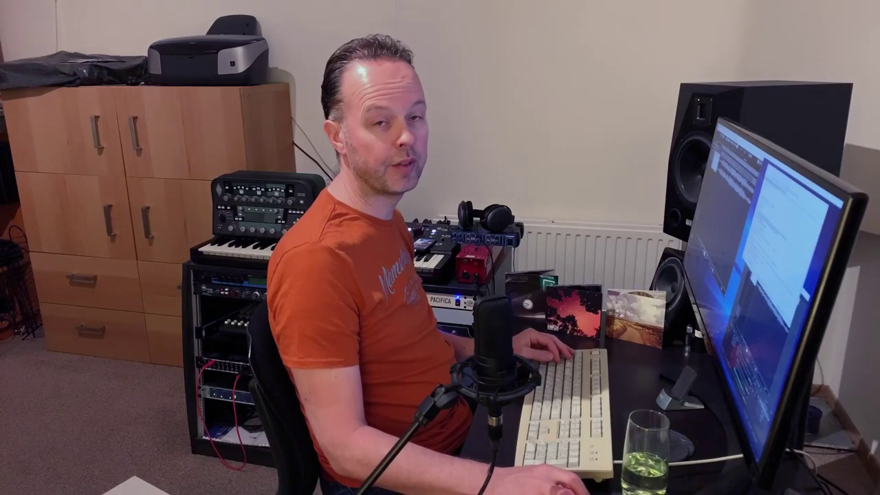
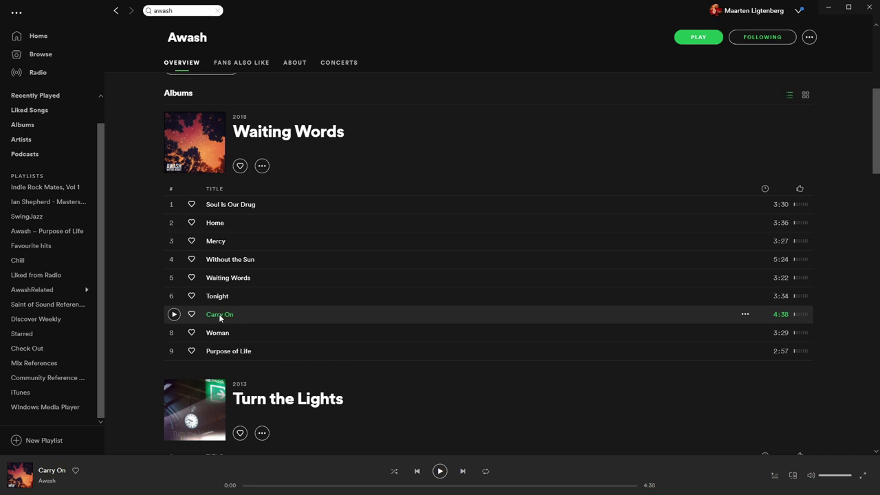
{"action": "left_click", "coordinate": [17, 14]}
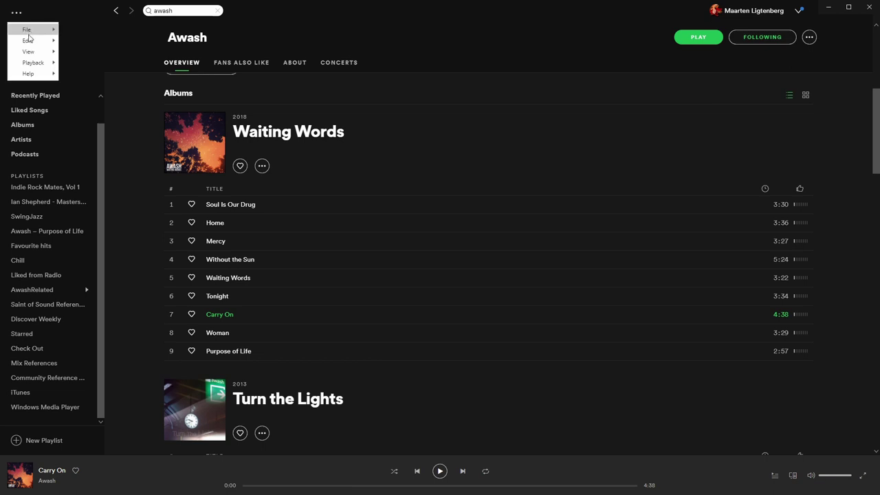
{"action": "mouse_move", "coordinate": [31, 41]}
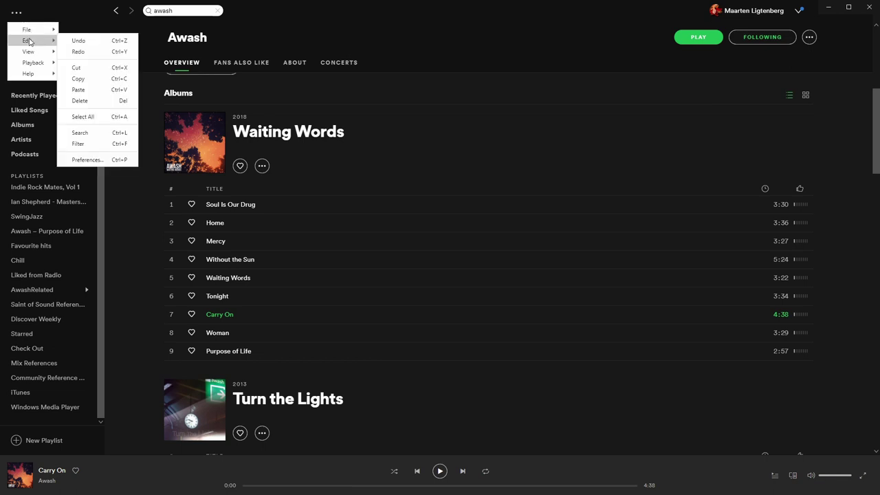
{"action": "left_click", "coordinate": [86, 160]}
{"action": "scroll", "coordinate": [833, 237], "scroll_direction": "down", "scroll_amount": 1}
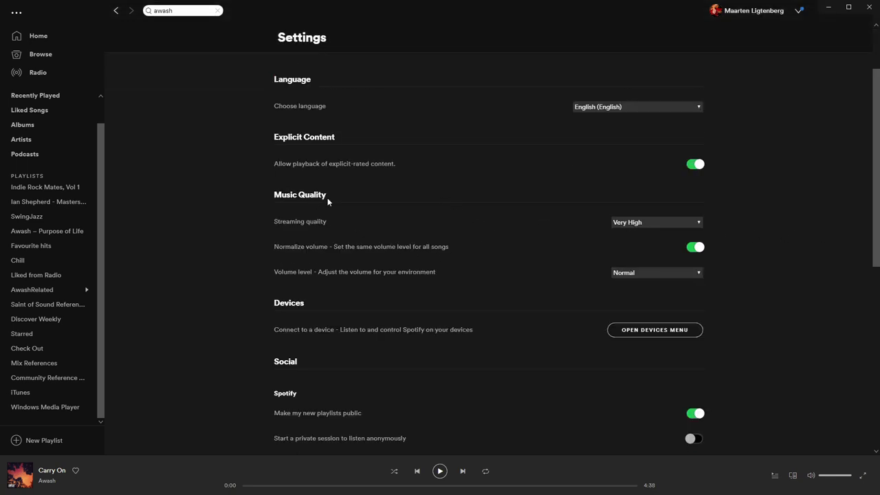
{"action": "left_click", "coordinate": [699, 227]}
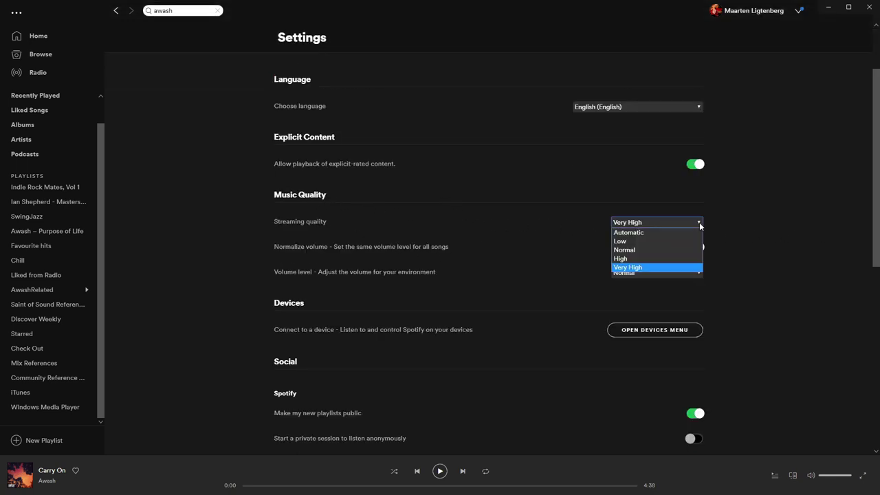
{"action": "left_click", "coordinate": [638, 268]}
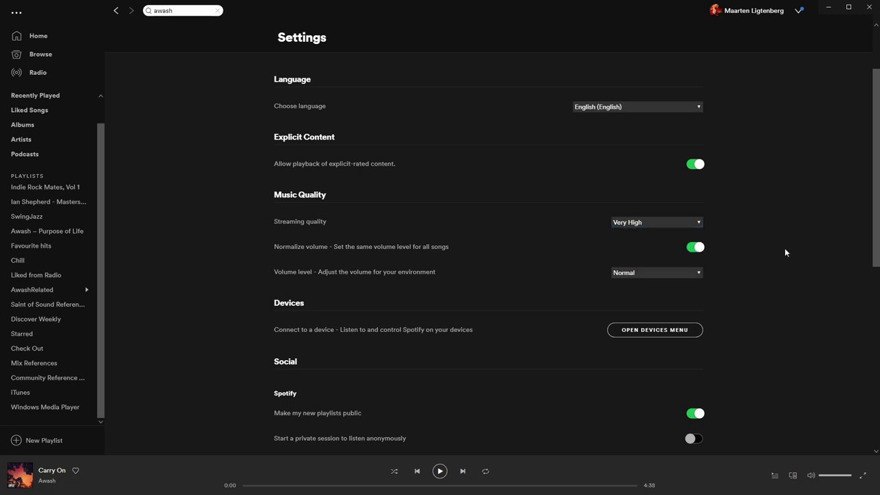
Step: Turn off volume normalization, raise Spotify's playback volume to maximum and minimize Spotify
{"action": "left_click", "coordinate": [691, 249]}
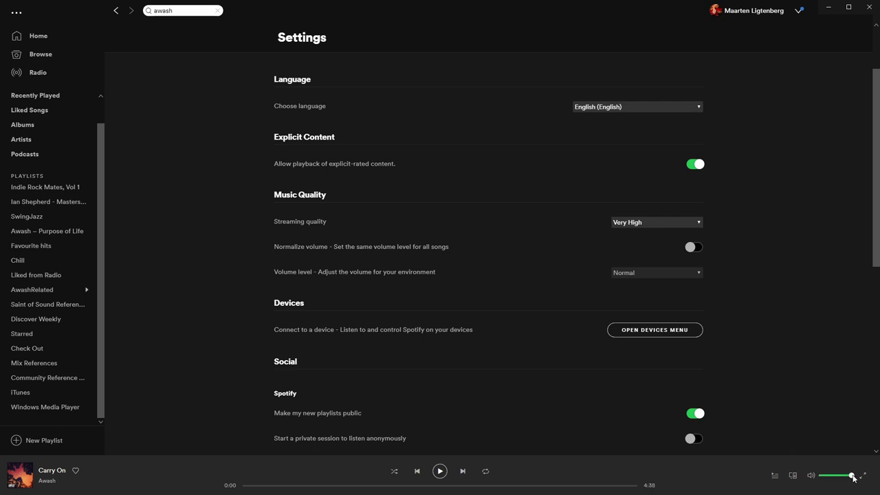
{"action": "mouse_move", "coordinate": [851, 475]}
{"action": "left_mouse_down"}
{"action": "mouse_move", "coordinate": [837, 475]}
{"action": "mouse_move", "coordinate": [856, 477]}
{"action": "left_mouse_up"}
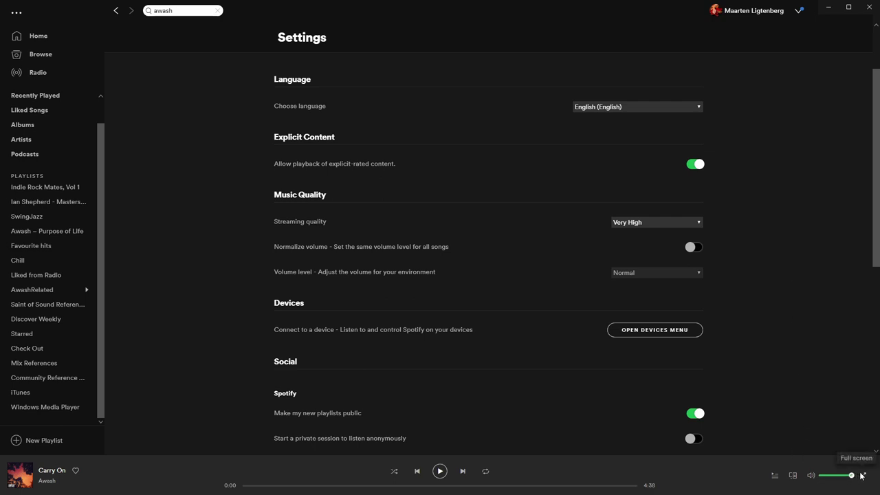
{"action": "mouse_move", "coordinate": [852, 477]}
{"action": "left_mouse_down"}
{"action": "mouse_move", "coordinate": [842, 479]}
{"action": "mouse_move", "coordinate": [855, 477]}
{"action": "left_mouse_up"}
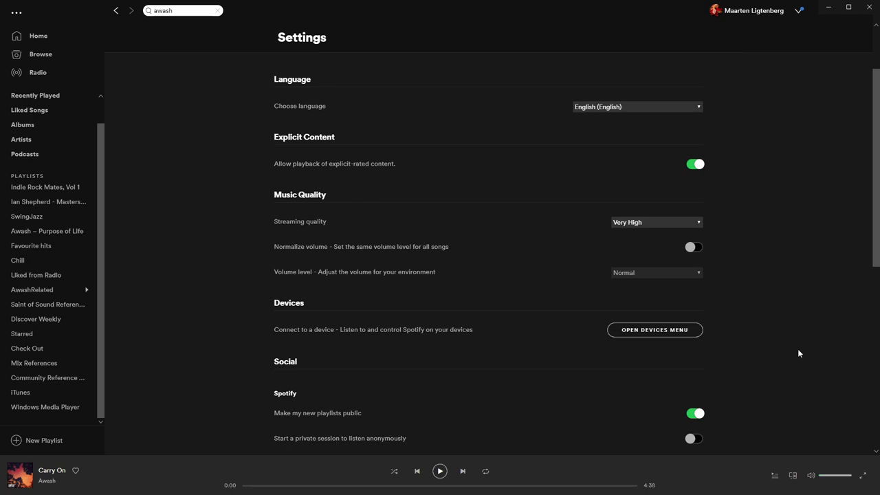
{"action": "left_click", "coordinate": [829, 12]}
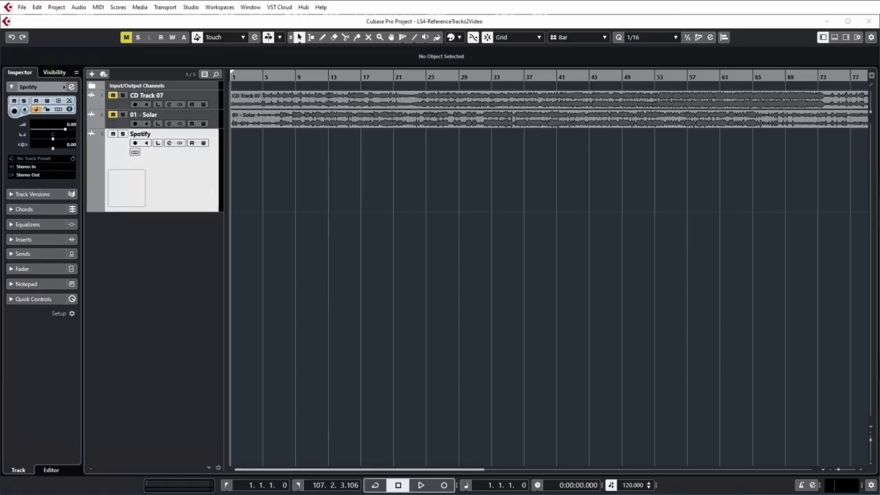
Step: Switch to Sonarworks Reference 4, disable its Sonarworks SR calibration and minimize the window
{"action": "key", "text": "alt+Tab"}
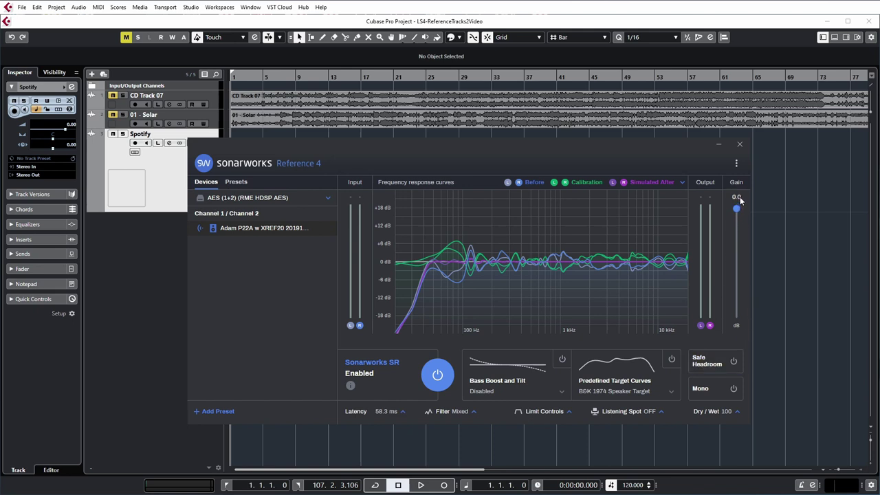
{"action": "left_click", "coordinate": [438, 377]}
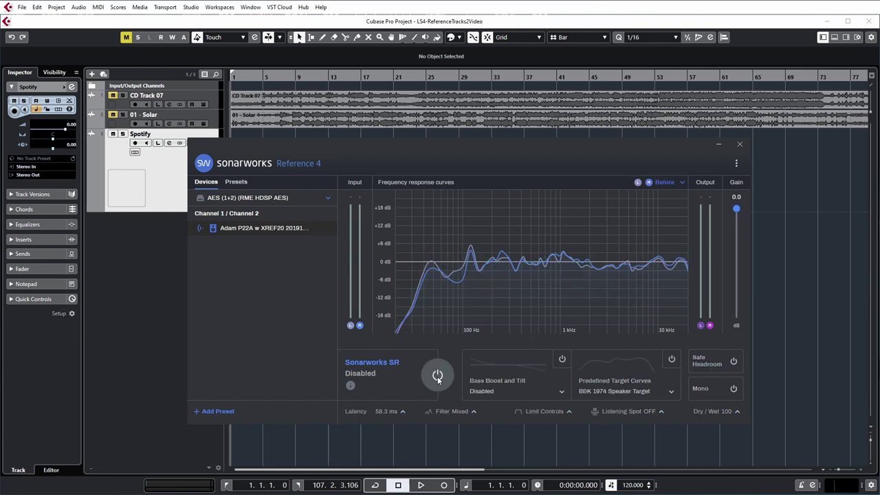
{"action": "left_click", "coordinate": [717, 147]}
Step: Switch to RME TotalMix FX and enable Loopback in the settings of the Main hardware output
{"action": "key", "text": "alt+Tab"}
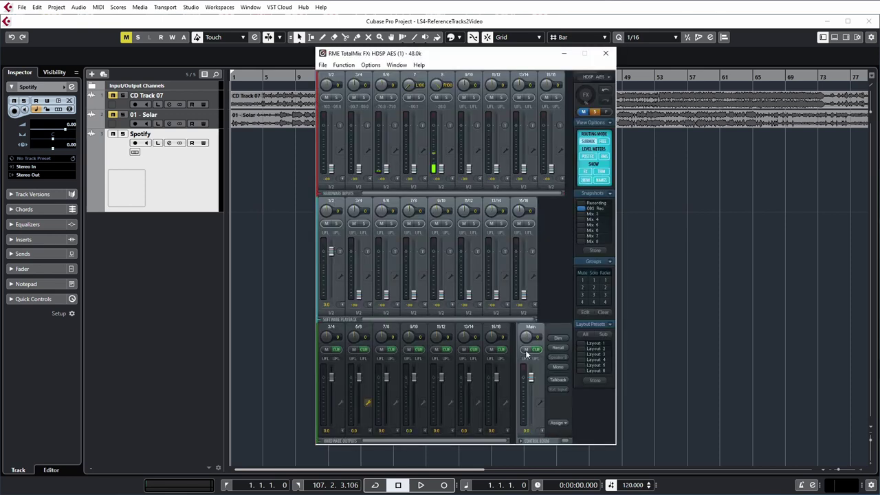
{"action": "left_click_drag", "start_coordinate": [504, 61], "coordinate": [499, 57]}
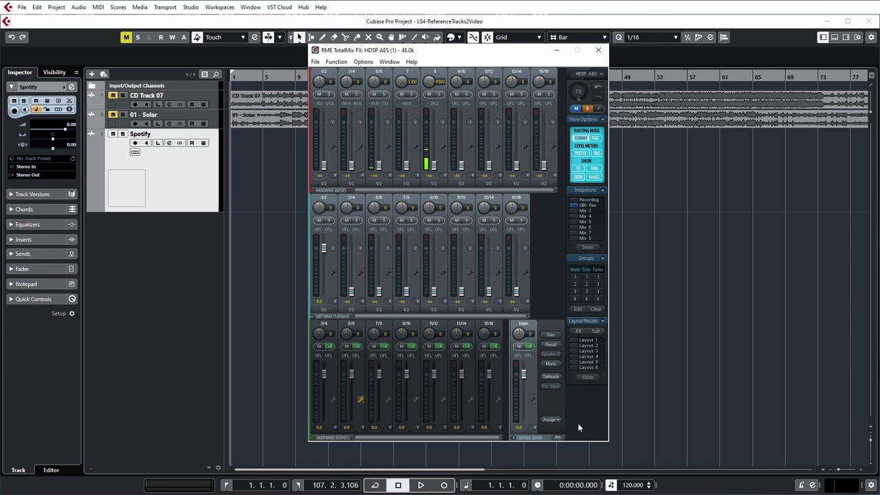
{"action": "left_click", "coordinate": [534, 399]}
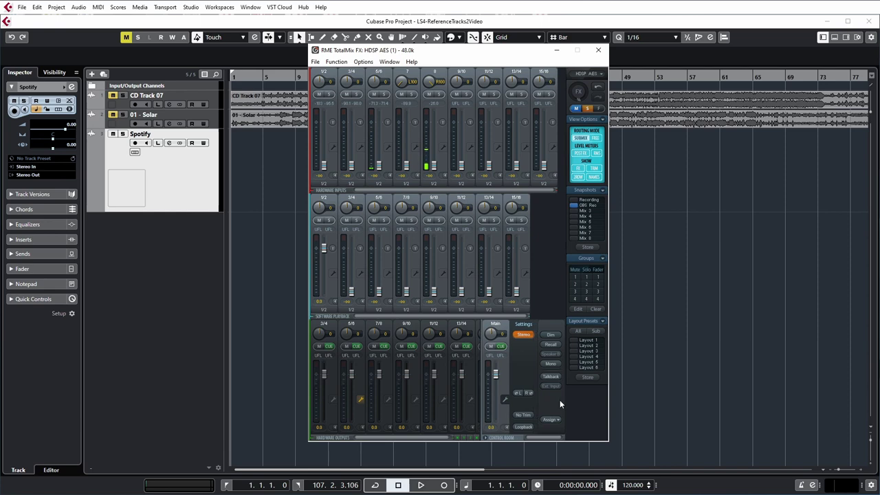
{"action": "left_click", "coordinate": [523, 427]}
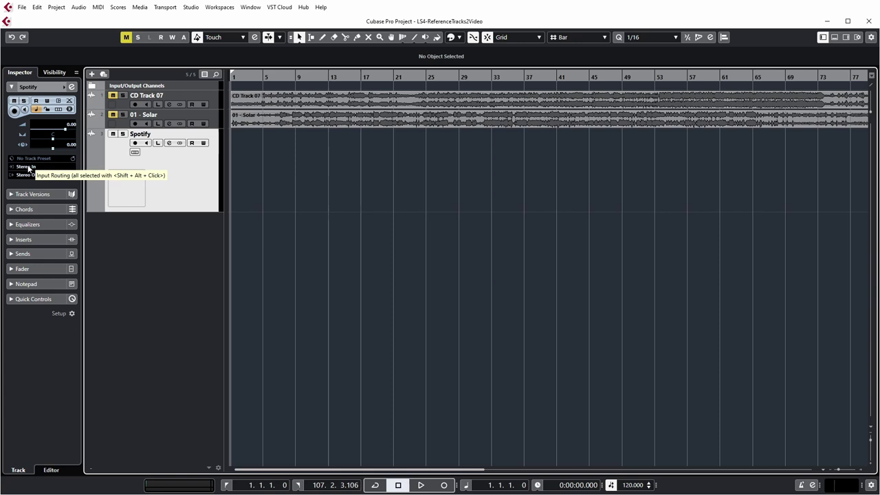
Step: Check the input bus ports in Cubase's Audio Connections, and record Spotify's playback of Carry On onto the Spotify track
{"action": "key", "text": "F4"}
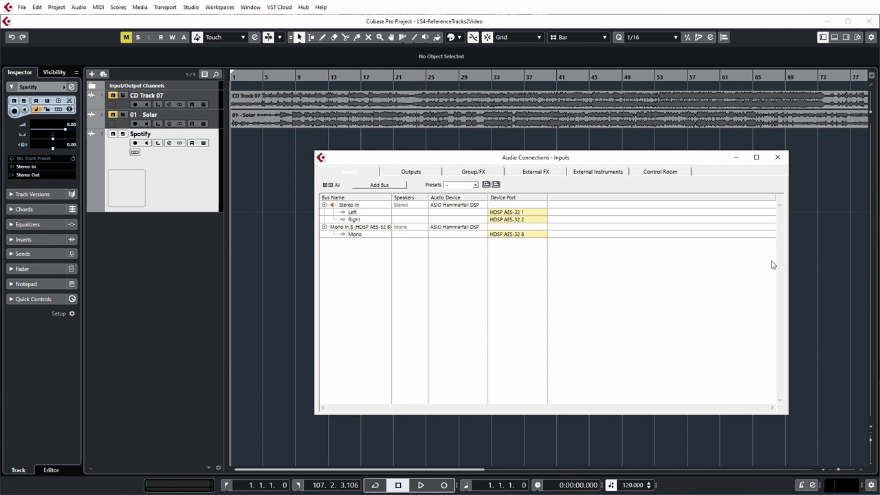
{"action": "left_click", "coordinate": [736, 157]}
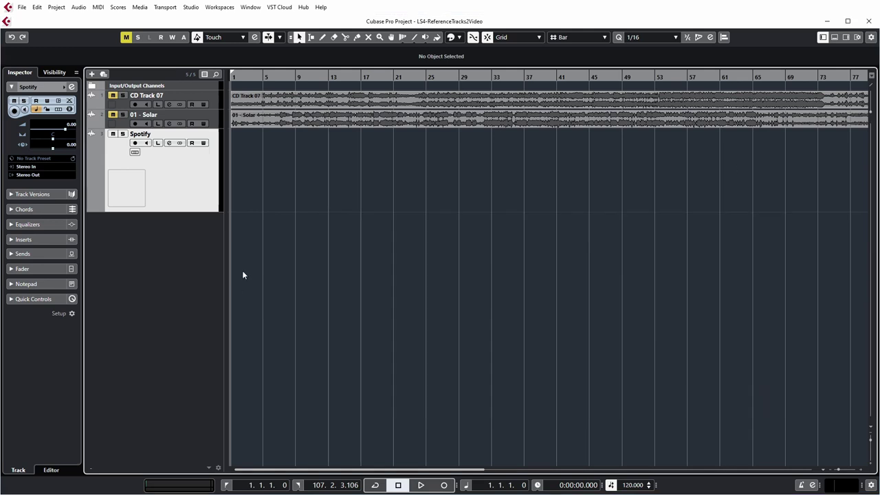
{"action": "key", "text": "g"}
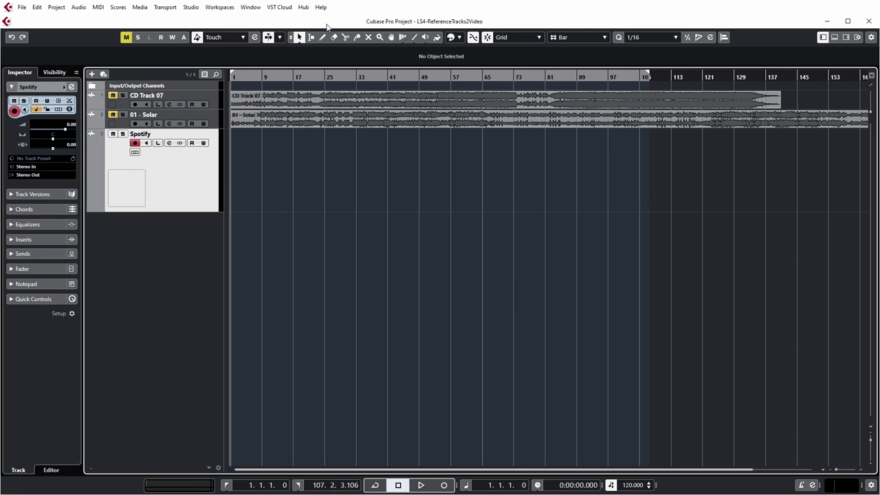
{"action": "key", "text": "KP_Multiply"}
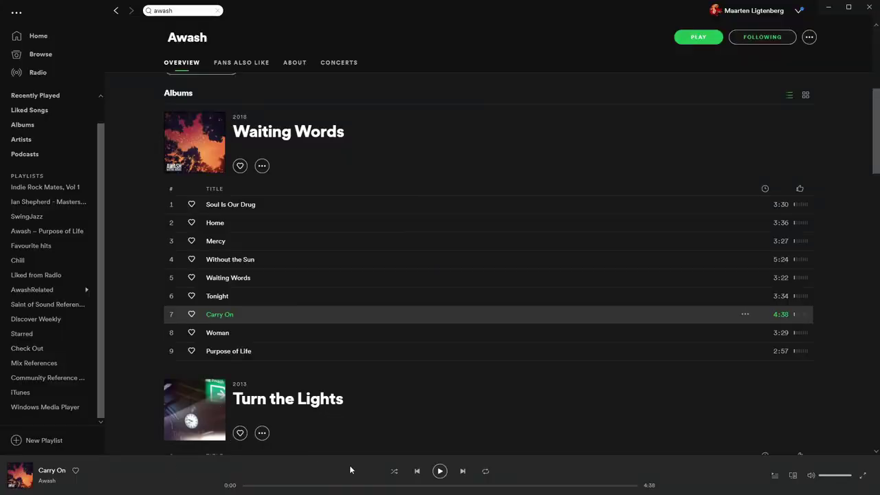
{"action": "left_click", "coordinate": [440, 471]}
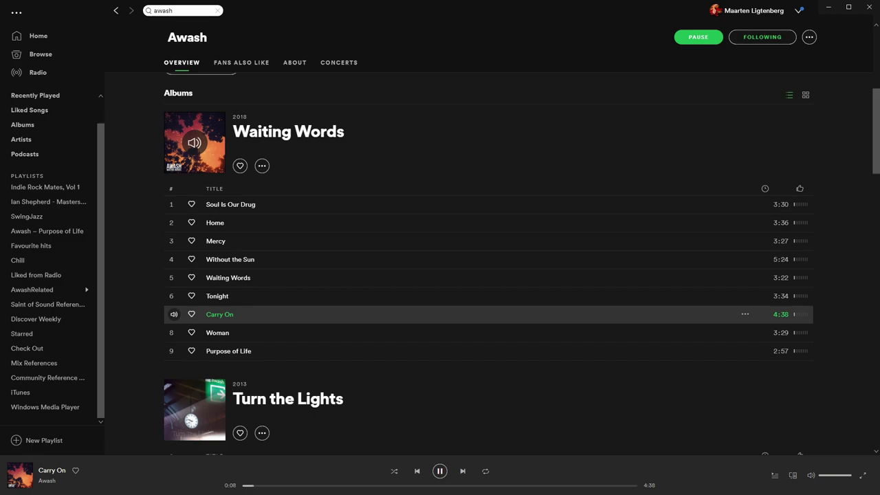
{"action": "key", "text": "alt+Tab"}
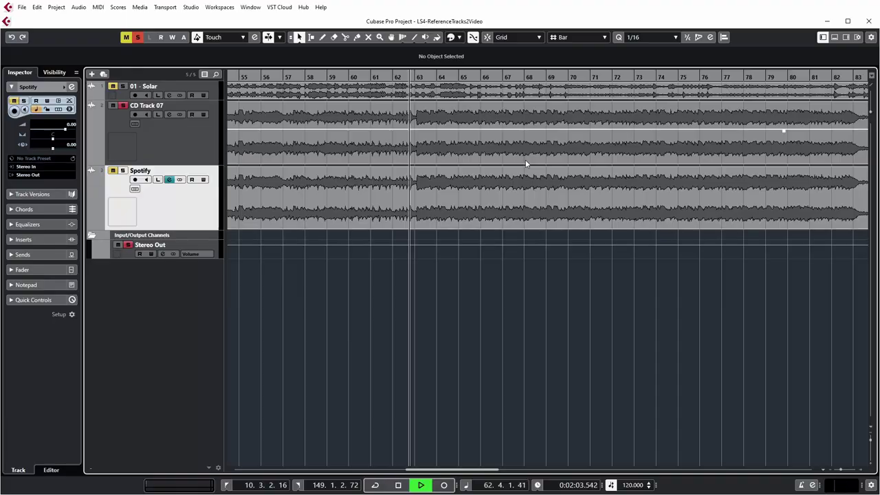
Step: Compare the Spotify recording with CD Track 07 by ear, soloing the two tracks alternately during playback
{"action": "left_click", "coordinate": [122, 170]}
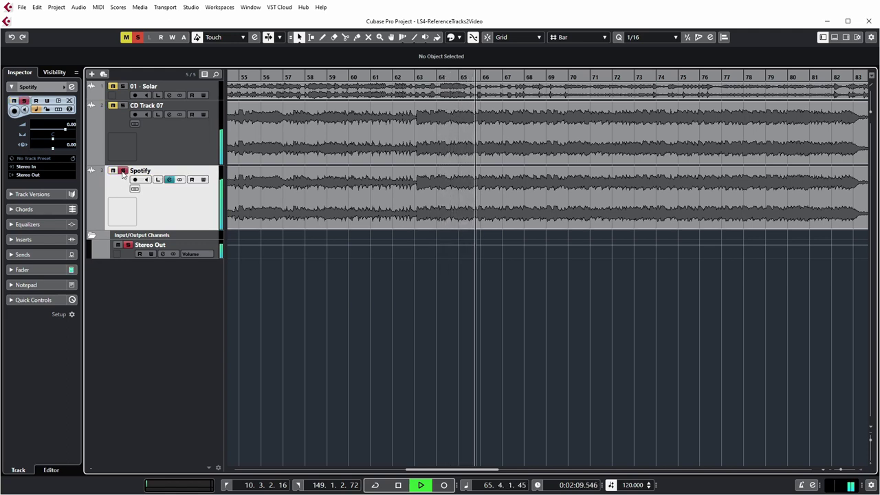
{"action": "left_click", "coordinate": [122, 105]}
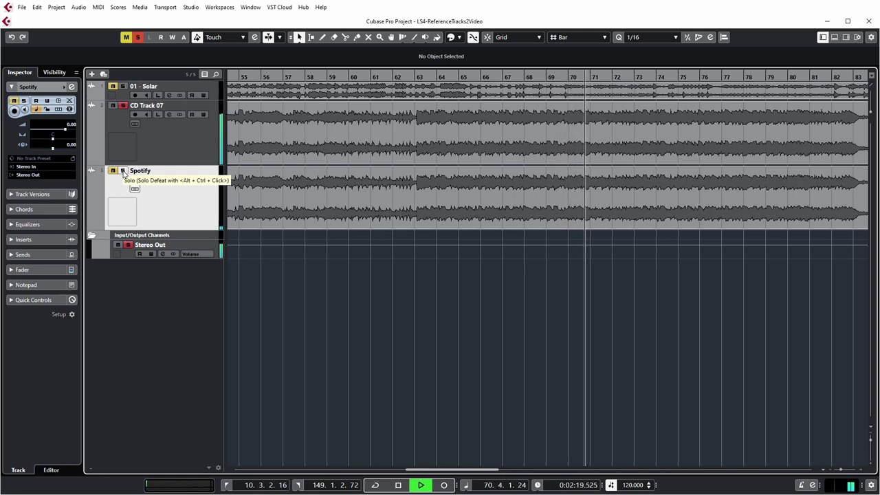
{"action": "left_click", "coordinate": [123, 172], "text": "ctrl"}
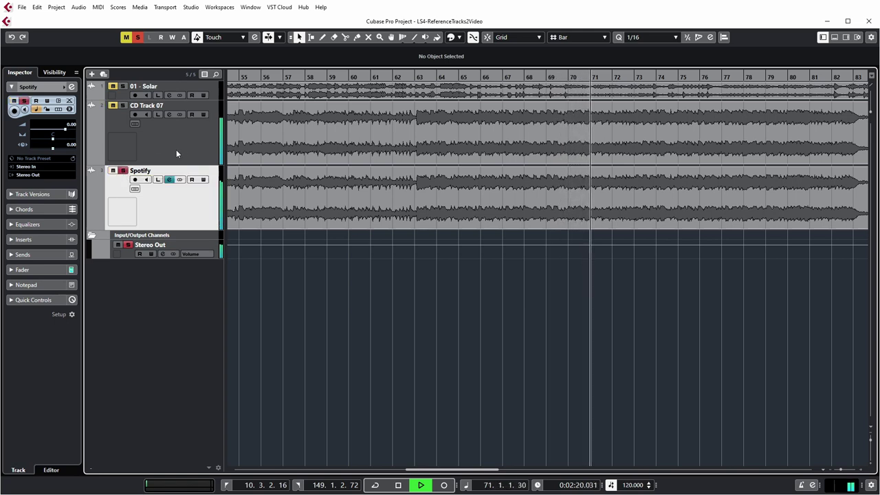
{"action": "left_click", "coordinate": [123, 106], "text": "ctrl"}
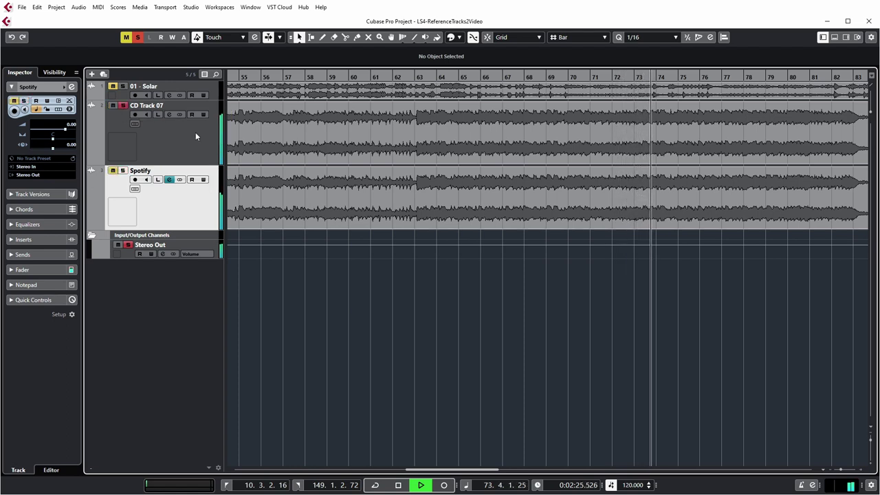
Step: Play the project and turn on the spectrum display in CD Track 07's equalizer, comparing it with the Spotify track
{"action": "key", "text": "space"}
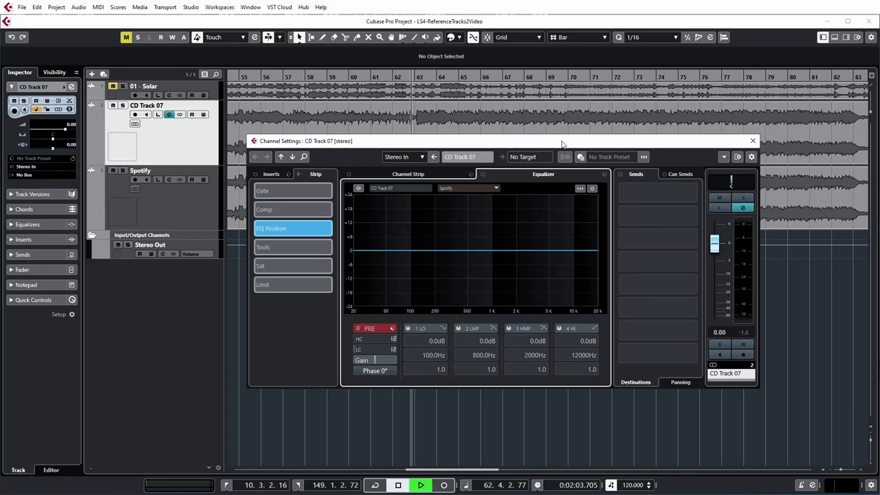
{"action": "left_click", "coordinate": [358, 188]}
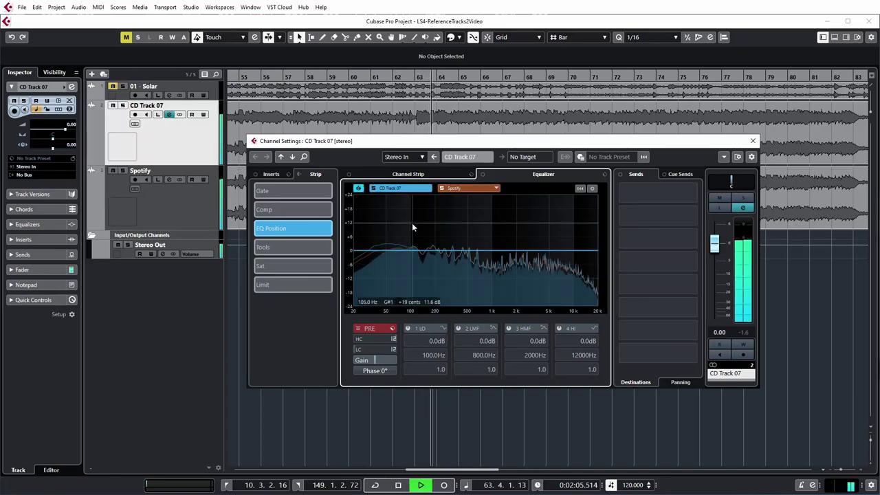